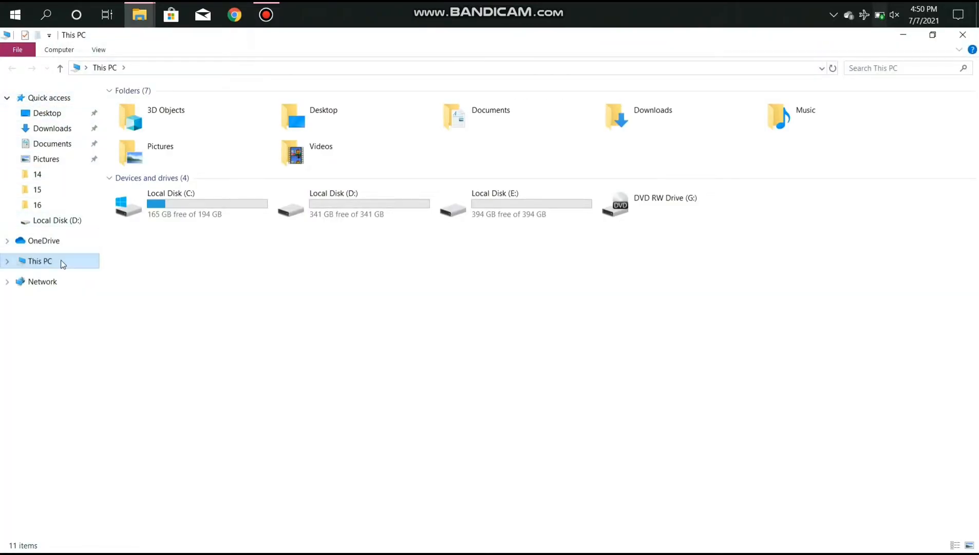
Step: Open Disk Management in Computer Management for this PC
right_click(63, 264)
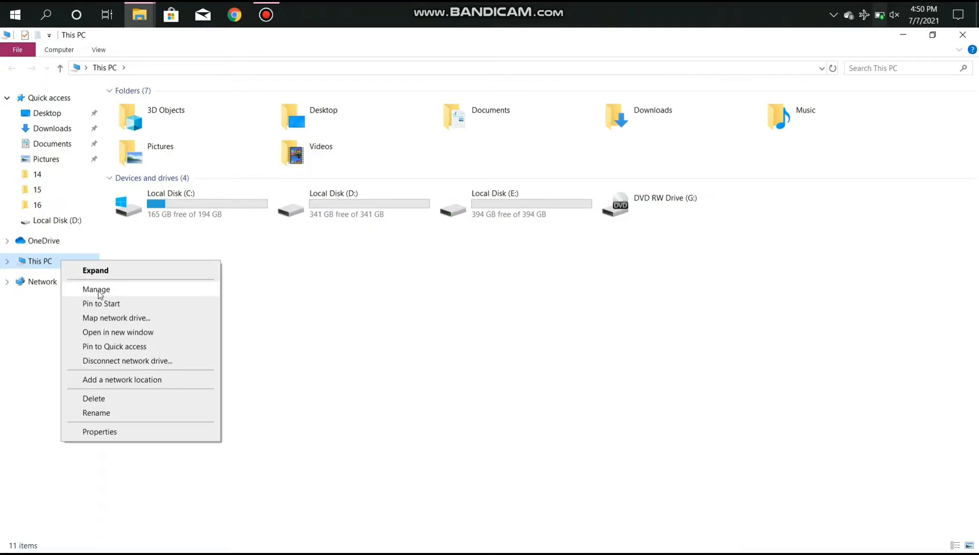
left_click(97, 289)
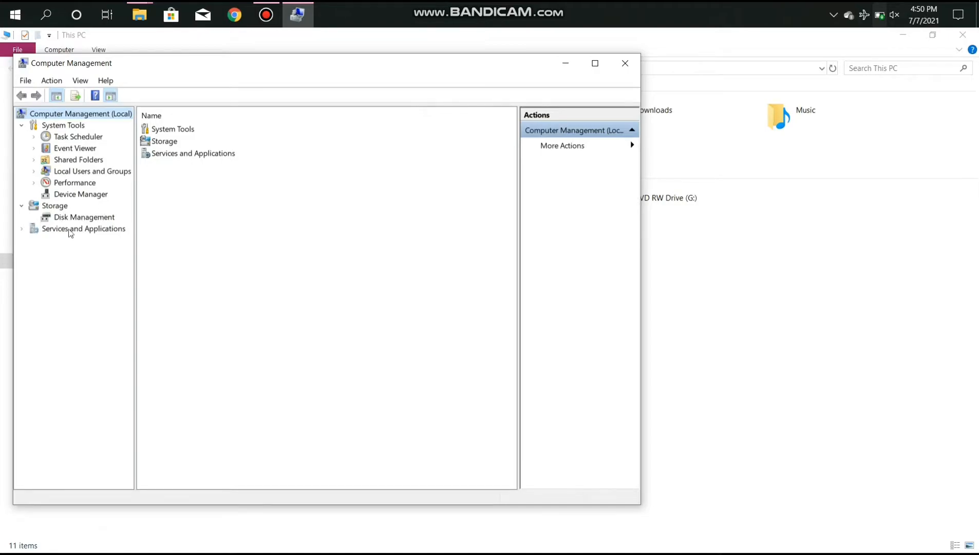
left_click(78, 217)
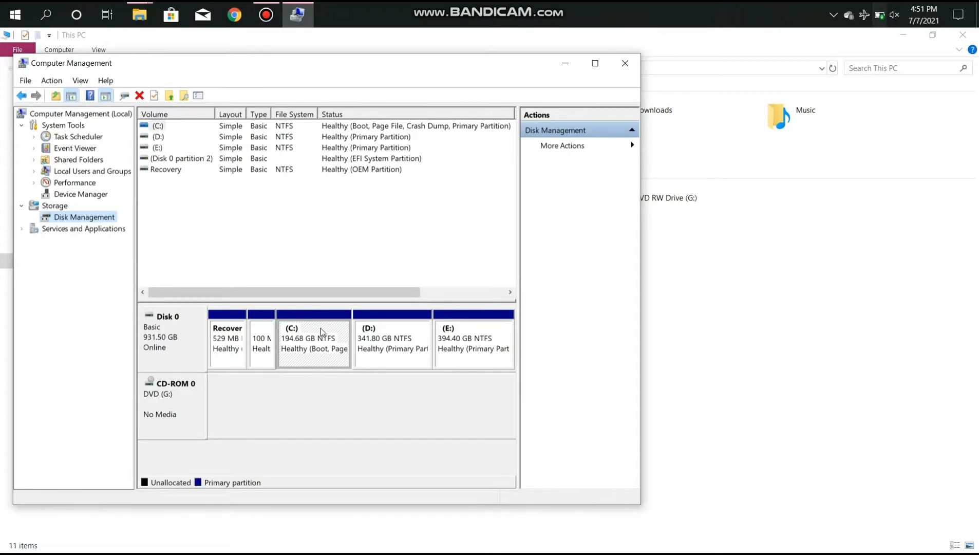
Step: Shrink the D: volume on Disk 0 by 5000 MB
left_click(370, 332)
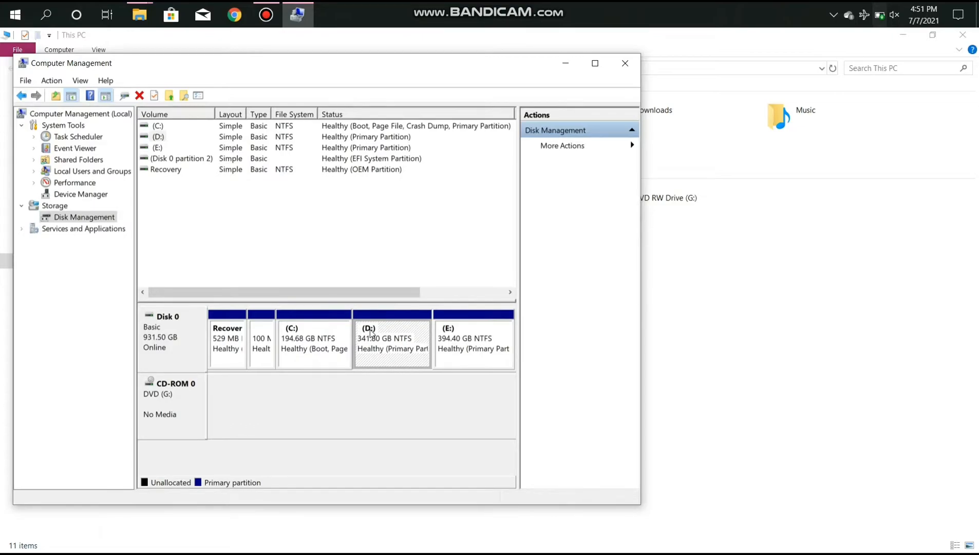
right_click(371, 332)
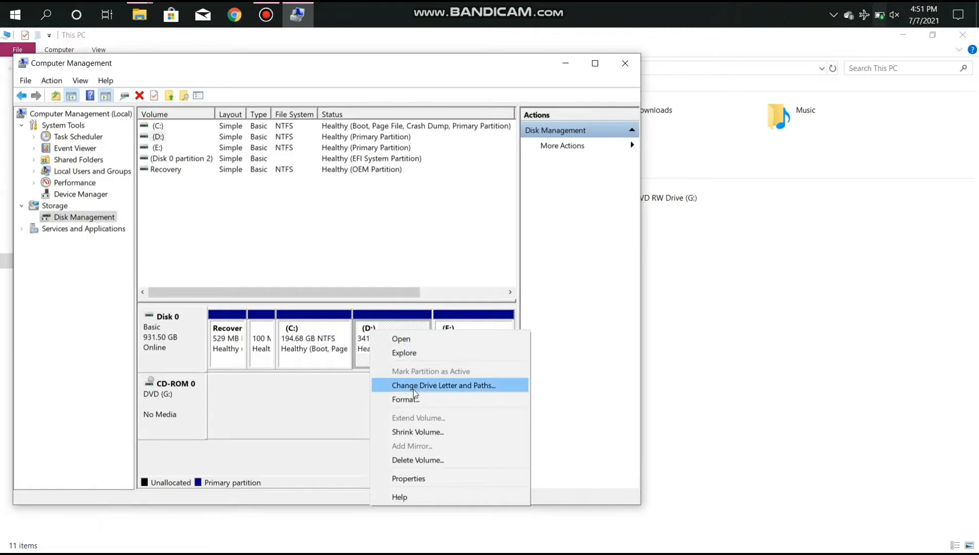
left_click(411, 432)
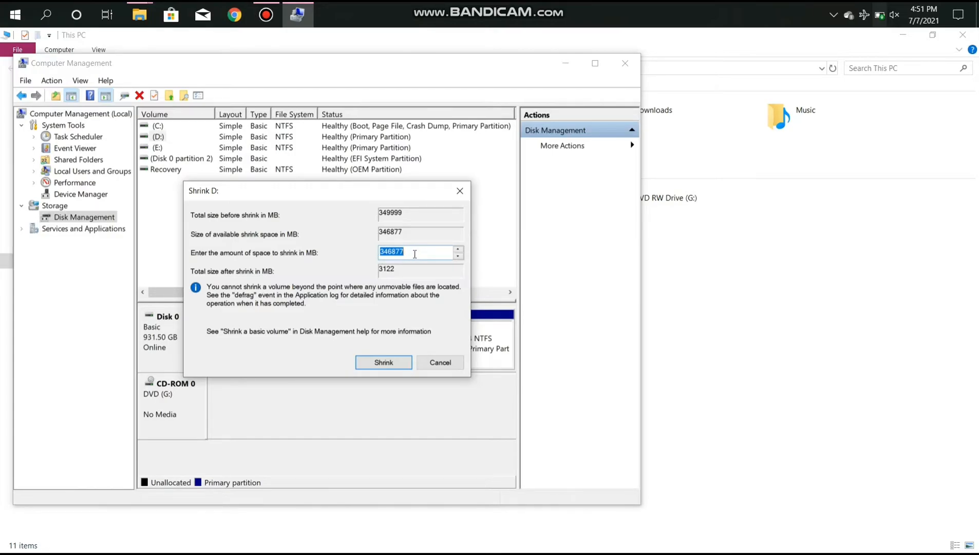
type("5000")
left_click(381, 363)
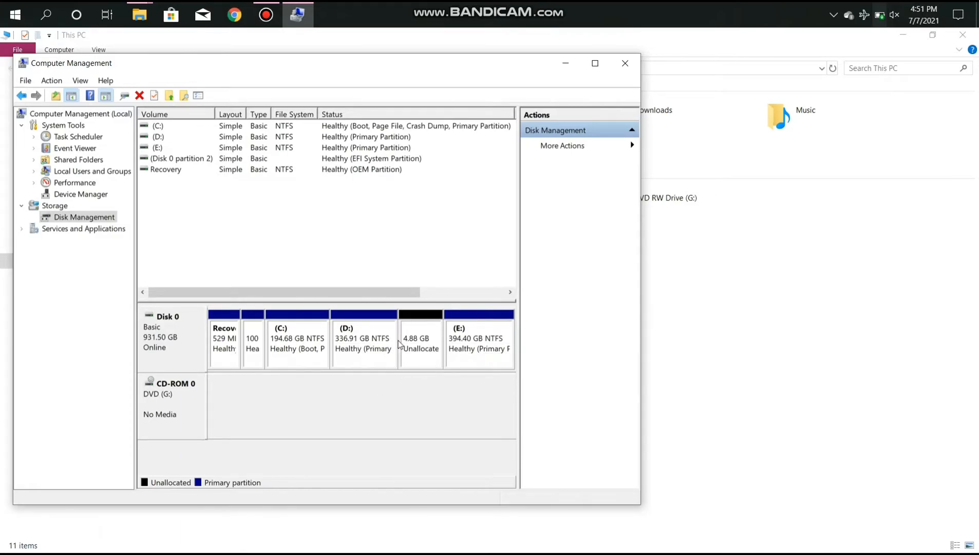
Step: Start a new simple volume in the unallocated space on Disk 0, sized 5000 MB with drive letter F
right_click(426, 338)
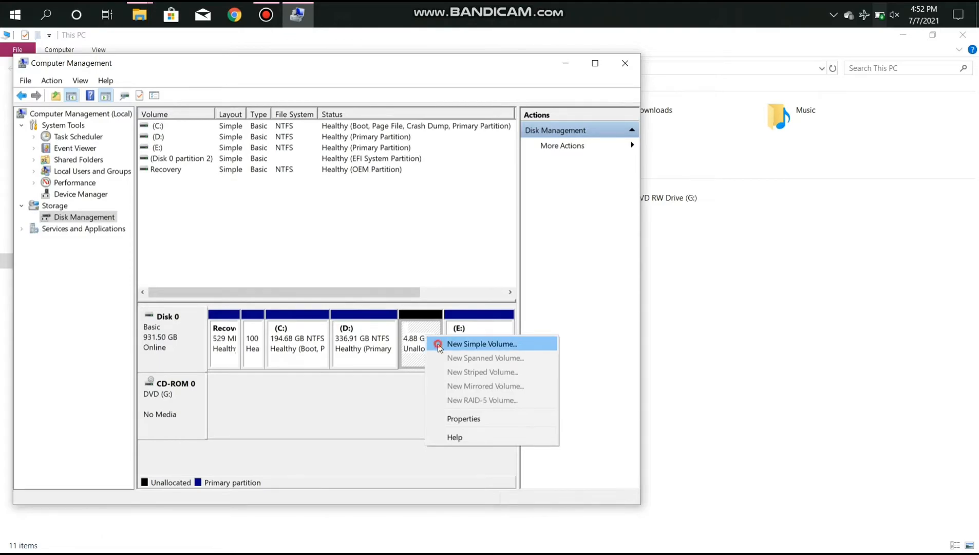
left_click(437, 343)
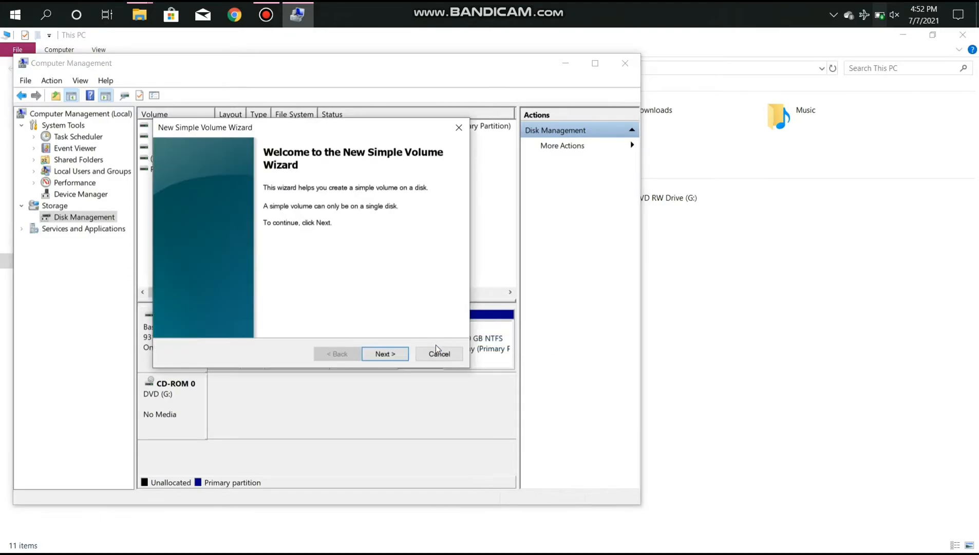
left_click(397, 354)
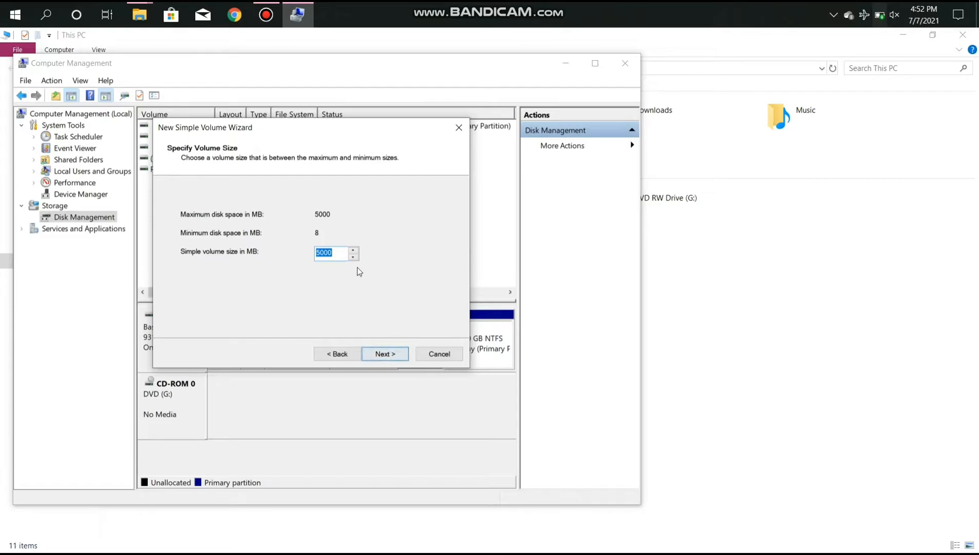
left_click(378, 354)
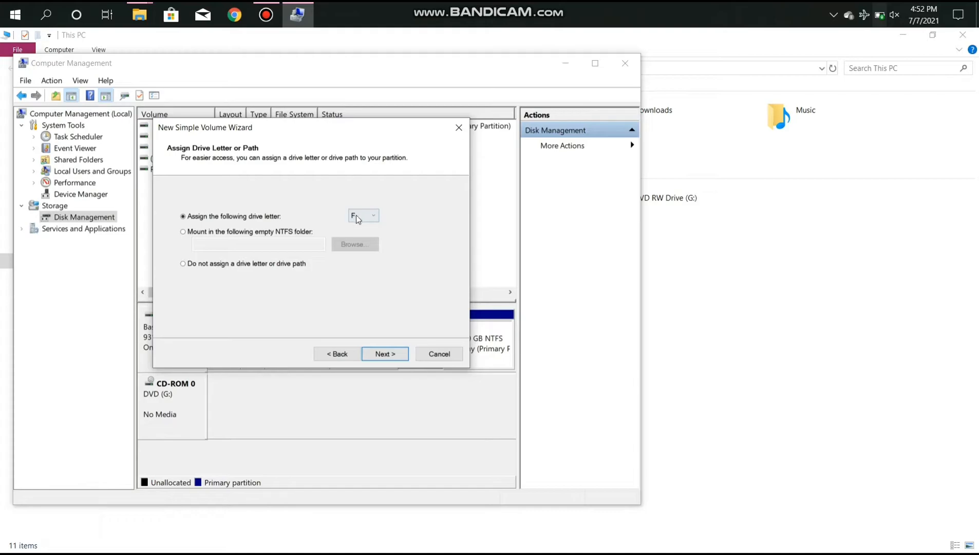
left_click(380, 359)
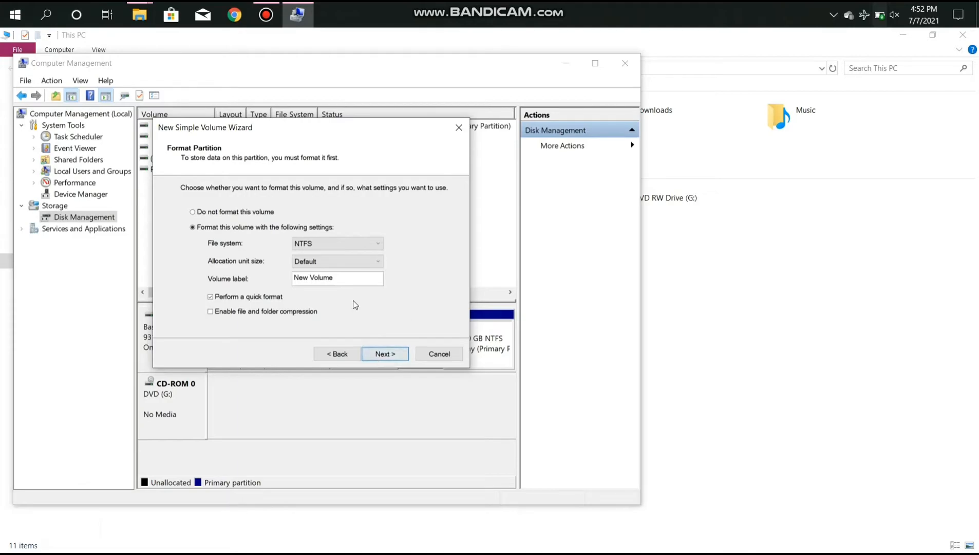
Step: Label the new NTFS volume Youtube, enable file and folder compression, and finish creating it
left_click(337, 279)
key("BackSpace")
key("BackSpace")
key("BackSpace")
key("BackSpace")
key("BackSpace")
key("BackSpace")
key("BackSpace")
key("BackSpace")
key("BackSpace")
key("BackSpace")
type("Youtube")
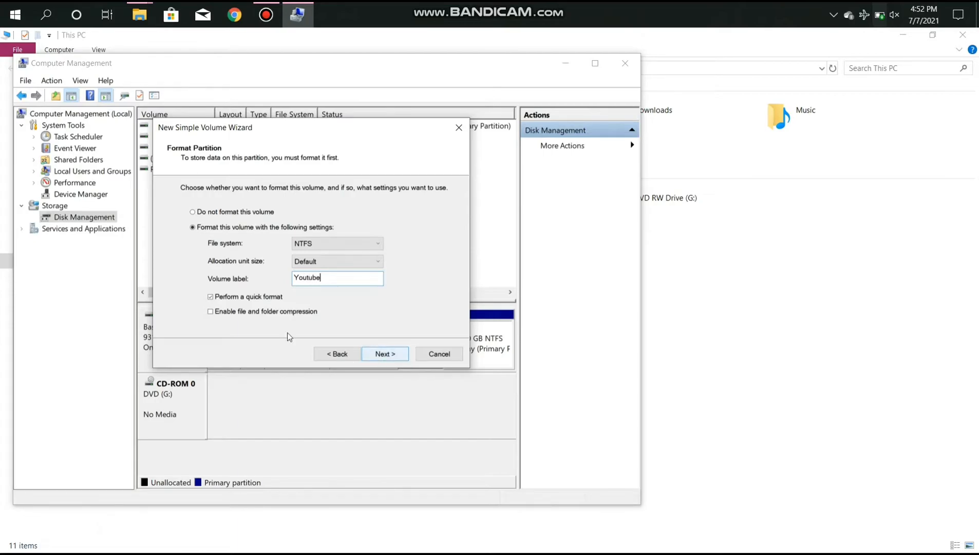
left_click(245, 313)
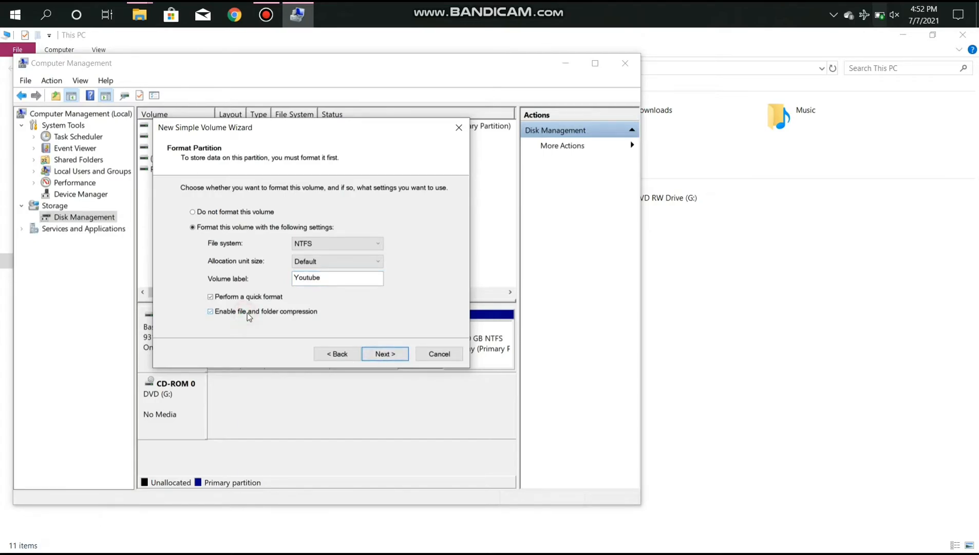
left_click(385, 354)
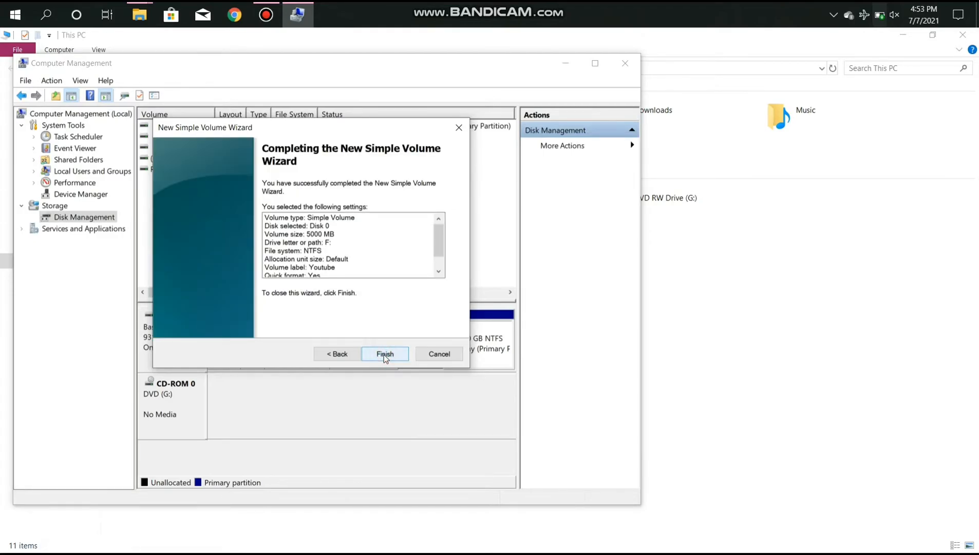
mouse_move(440, 244)
left_mouse_down()
mouse_move(439, 259)
mouse_move(441, 237)
left_mouse_up()
left_click(385, 354)
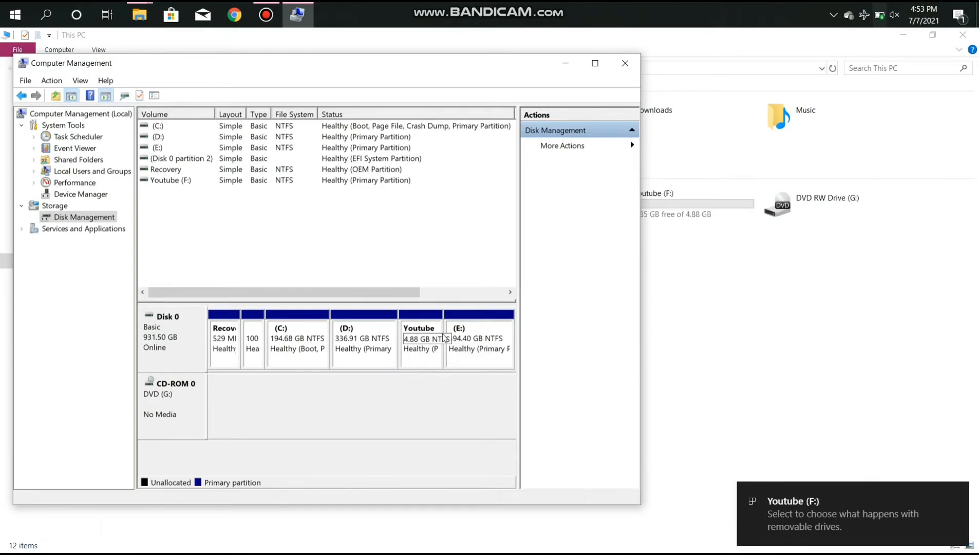
Step: Switch to File Explorer, view the contents of the Youtube (F:) drive, and return to This PC
left_click(568, 62)
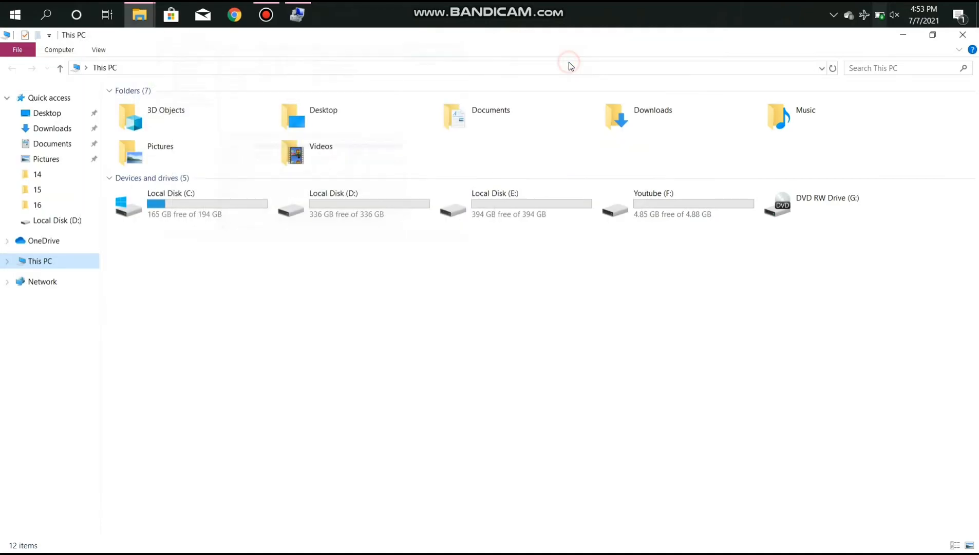
double_click(682, 219)
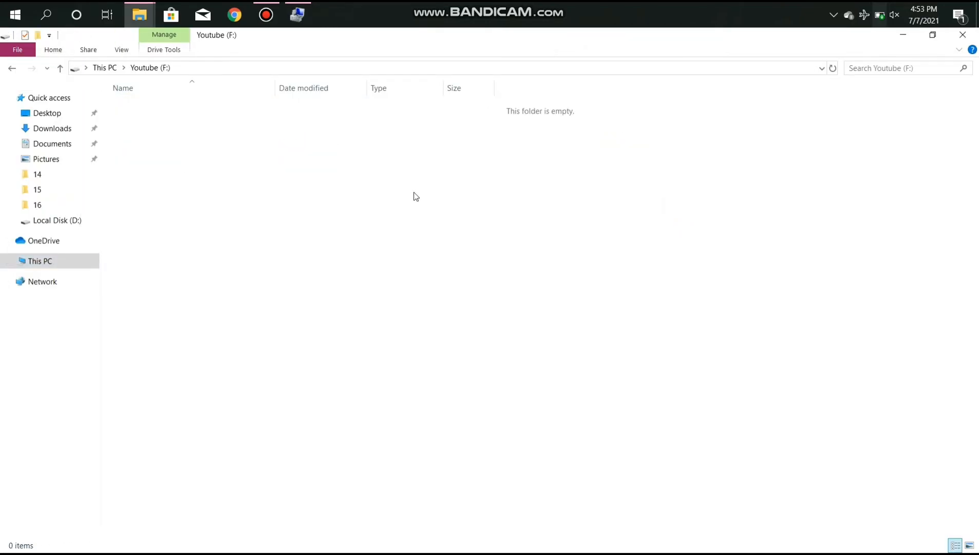
key("alt+Left")
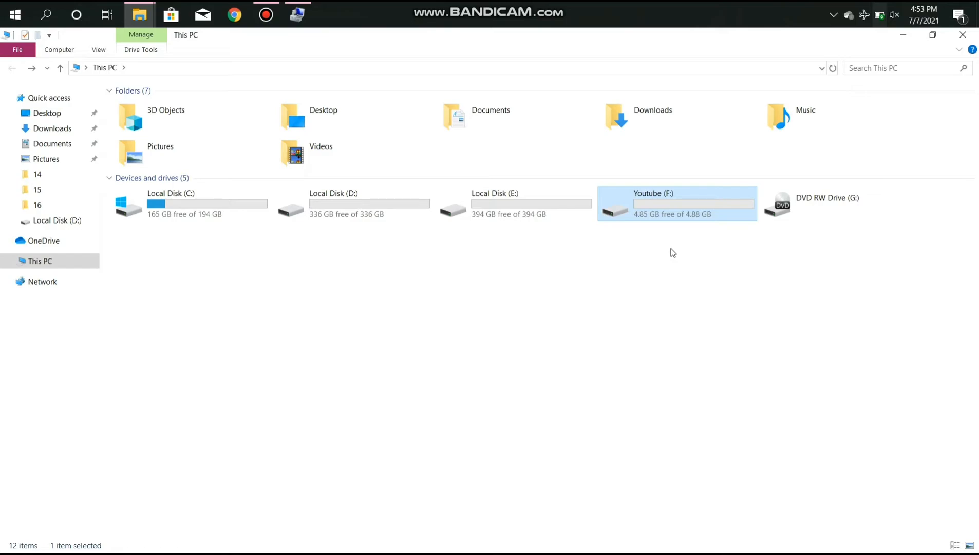
Step: Reopen Computer Management from This PC and display Disk Management
right_click(56, 260)
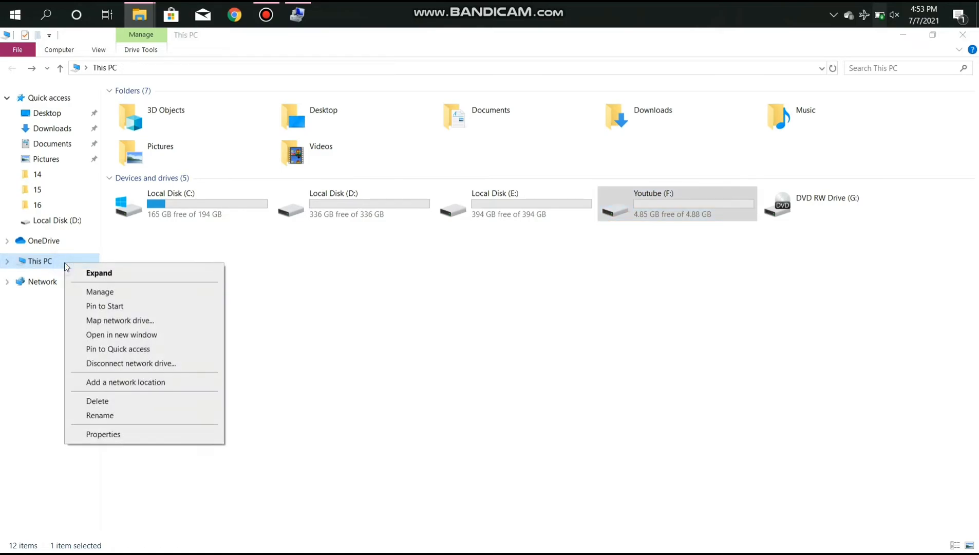
left_click(90, 292)
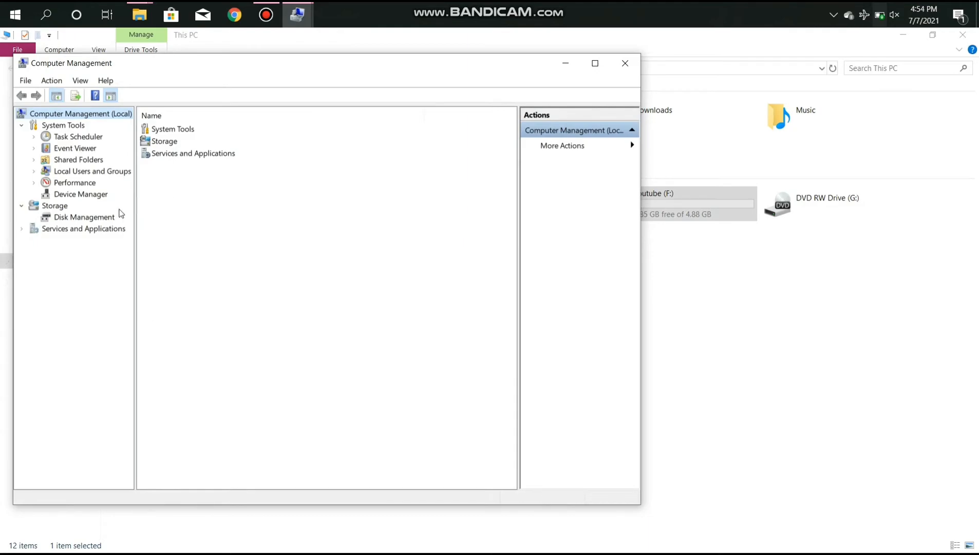
left_click(113, 220)
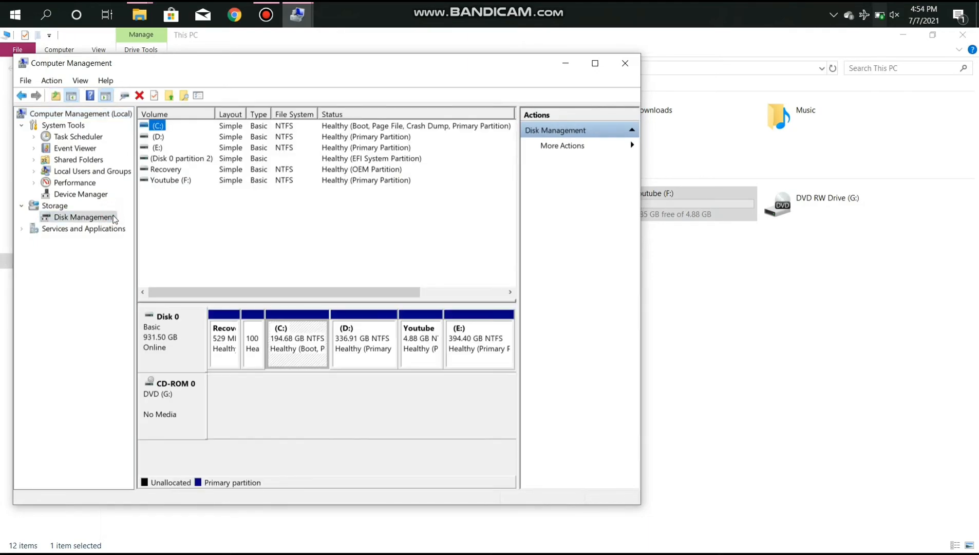
Step: Delete the Youtube (F:) volume from Disk 0, agreeing to erase its data
right_click(425, 320)
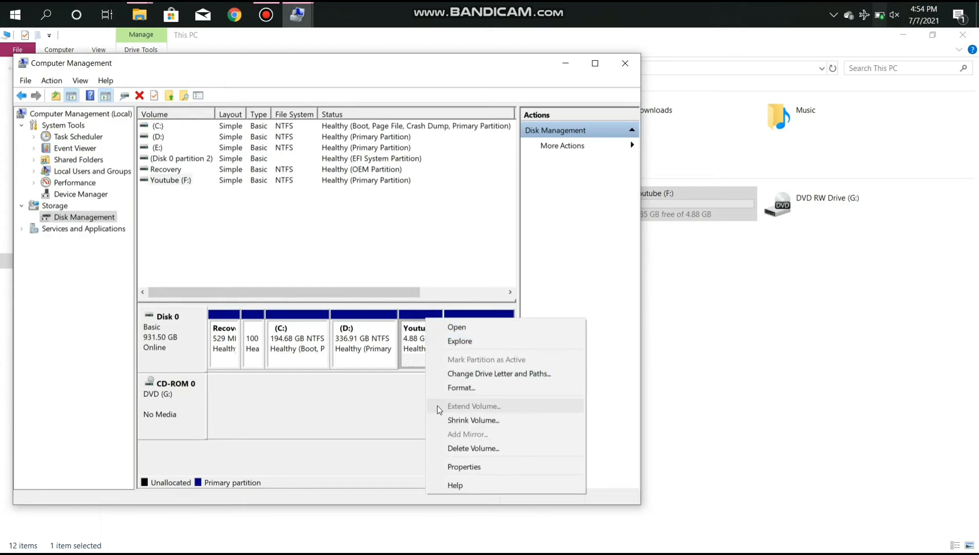
left_click(470, 449)
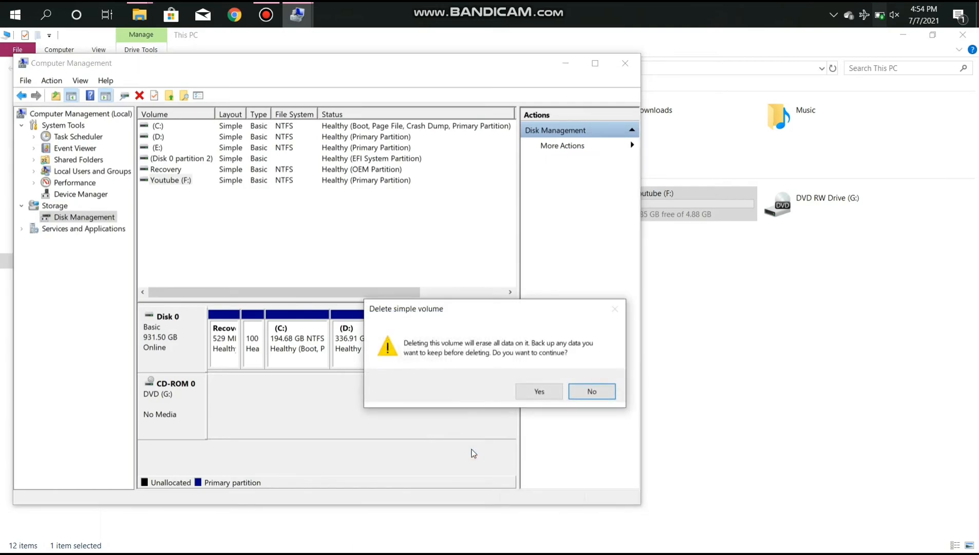
left_click(541, 394)
Step: Extend the D: volume with the 5000 MB of unallocated space on Disk 0
left_click(422, 333)
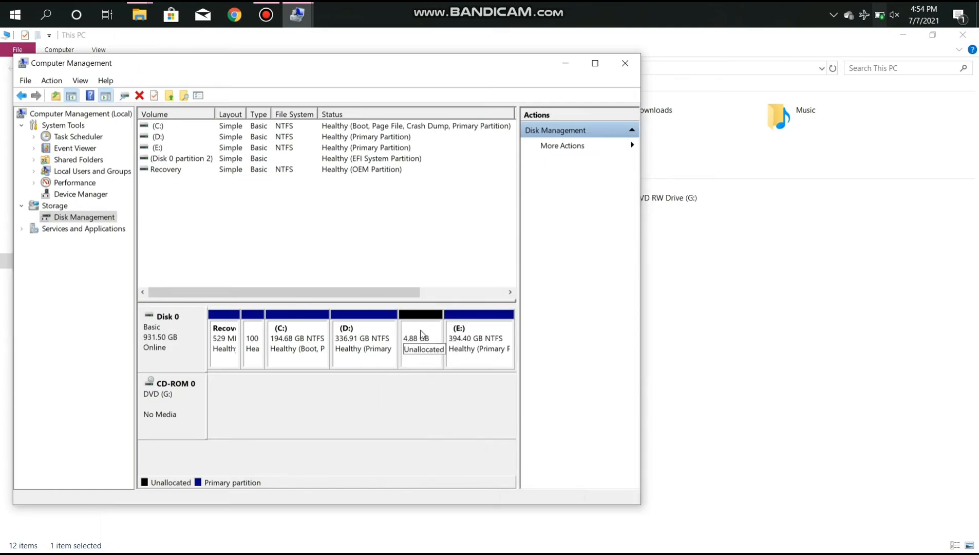
right_click(421, 329)
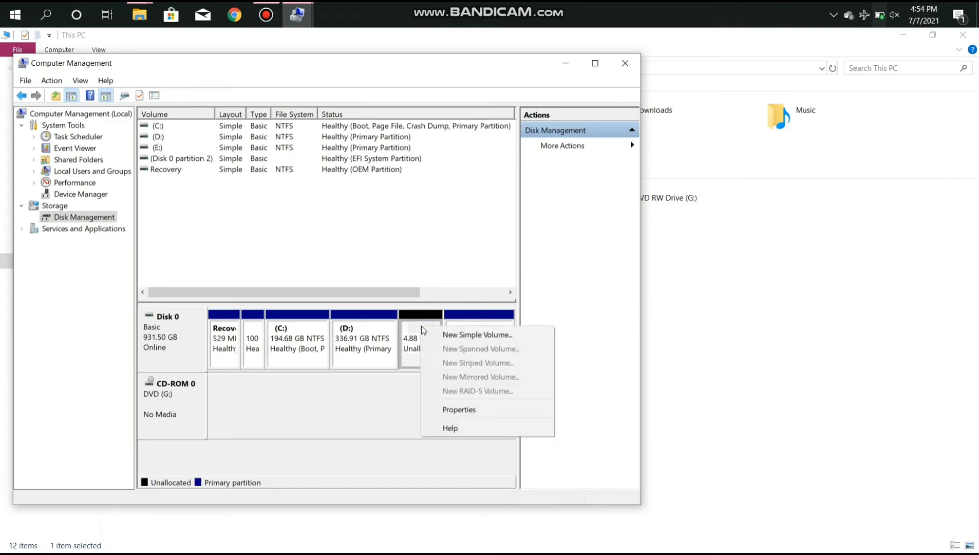
right_click(364, 320)
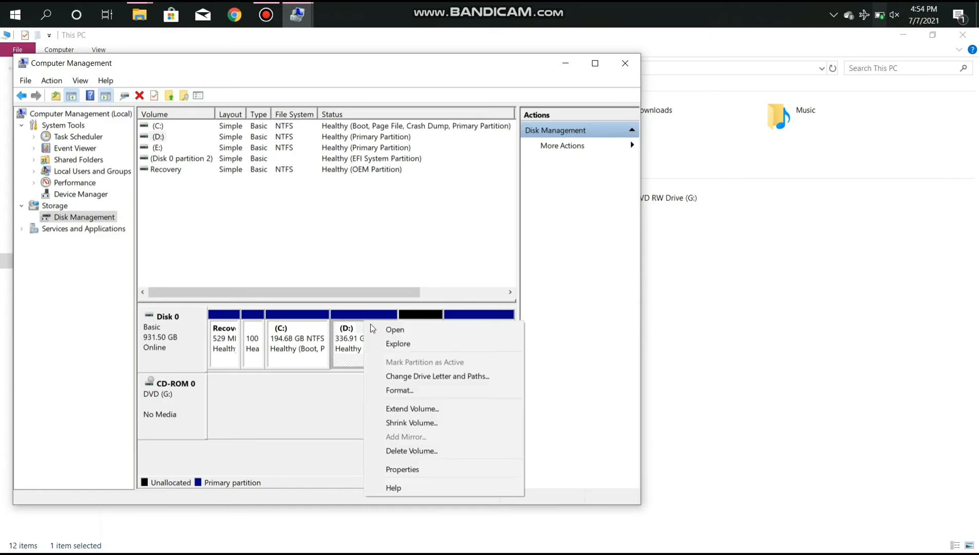
left_click(439, 410)
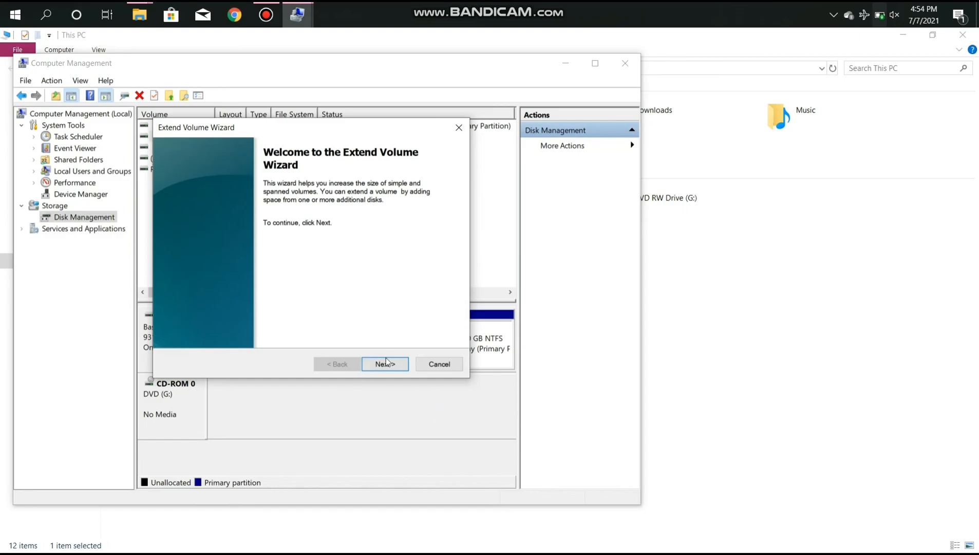
left_click(385, 361)
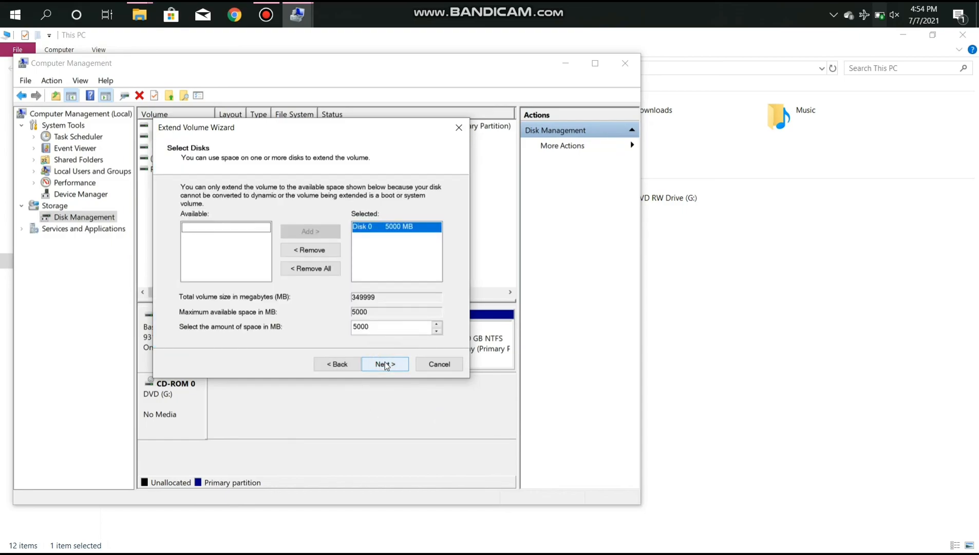
left_click(391, 364)
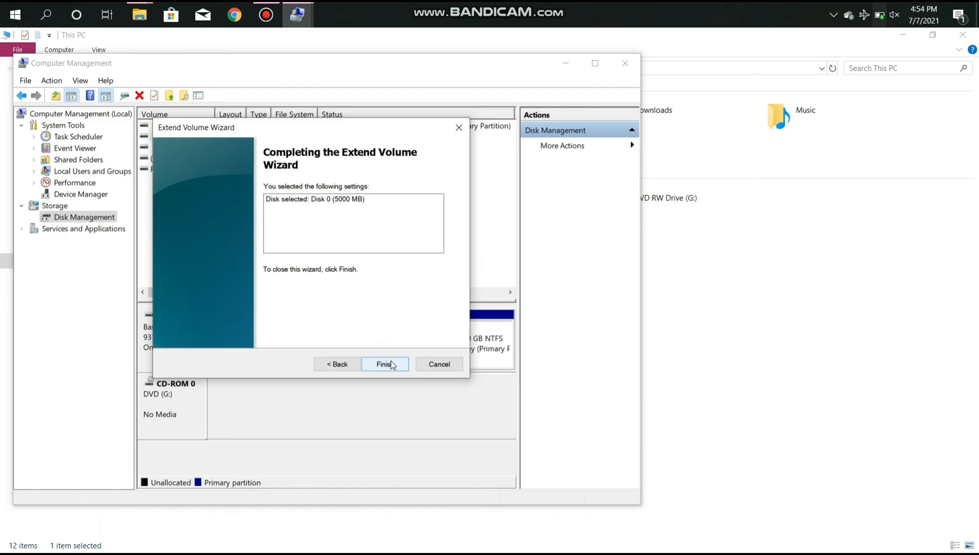
left_click(391, 364)
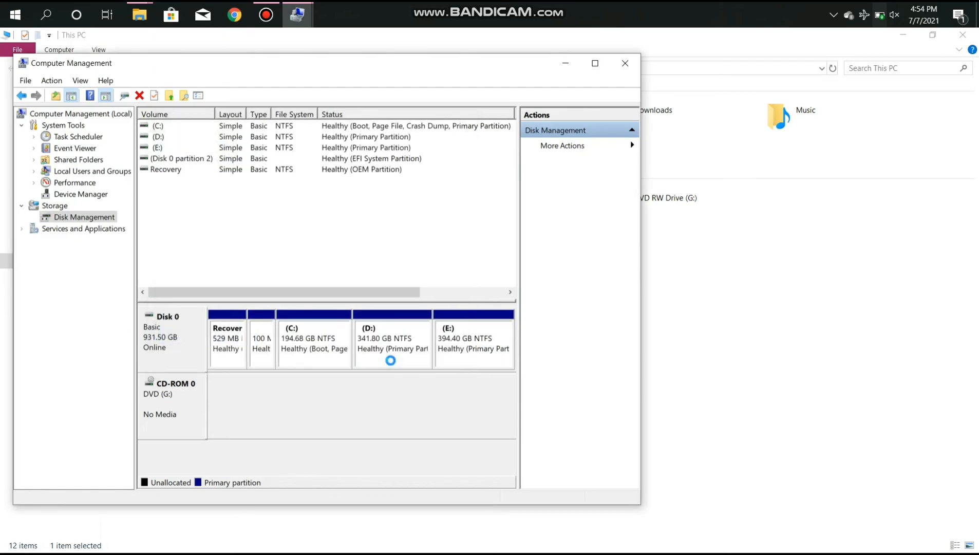